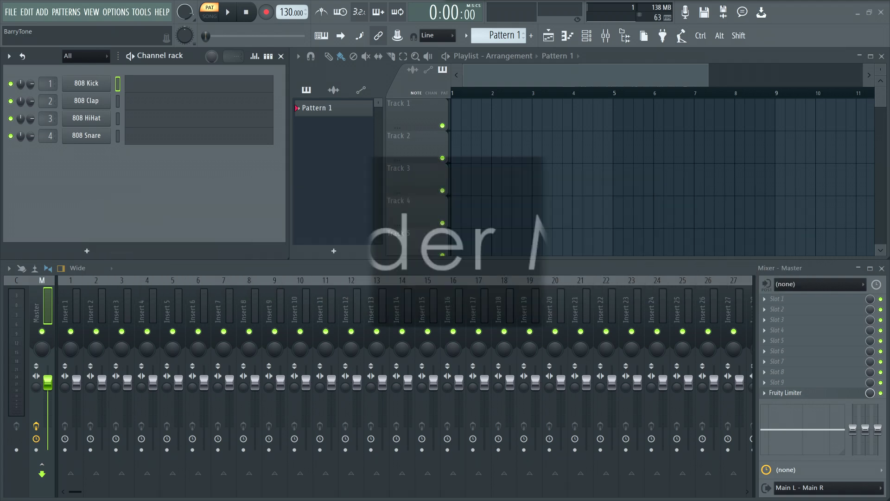
Show FL Studio's Browser panel with Alt+F8.
key("alt+F8")
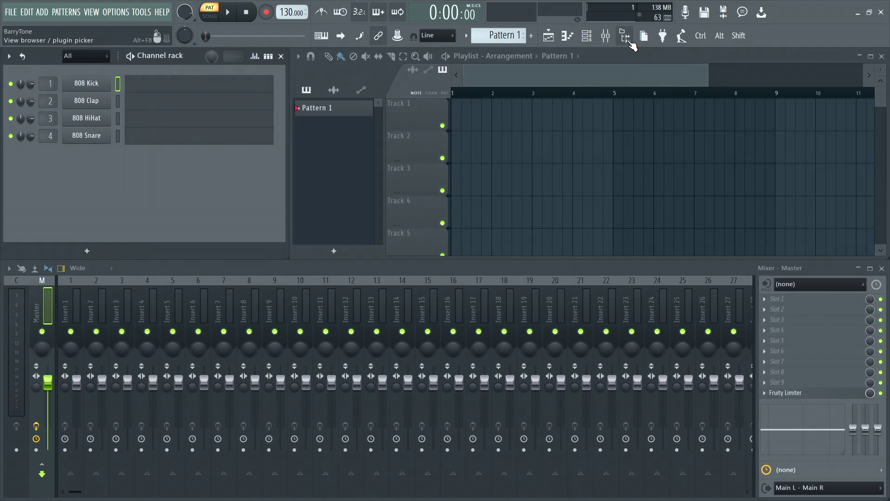
Drag the 80-120 BPM folder from Explorer's StorageSSD (A:) > Projects into FL Studio's browser.
left_click(626, 39)
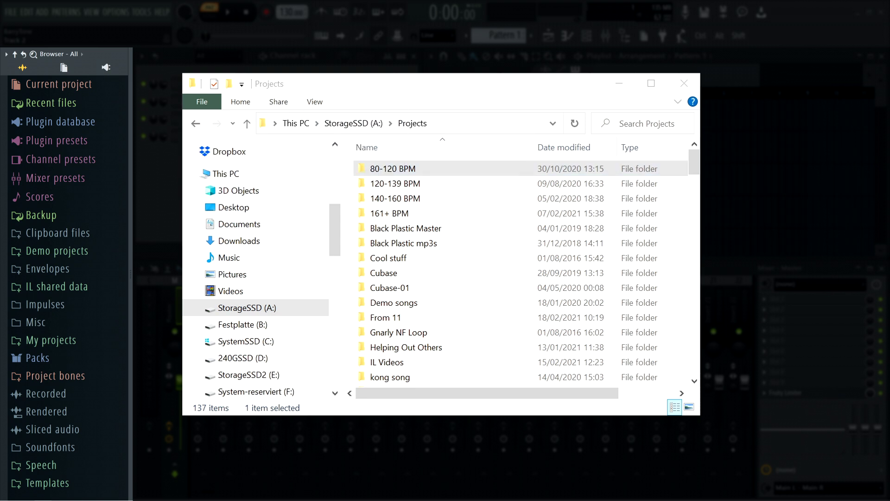
left_click_drag(77, 210, 77, 212)
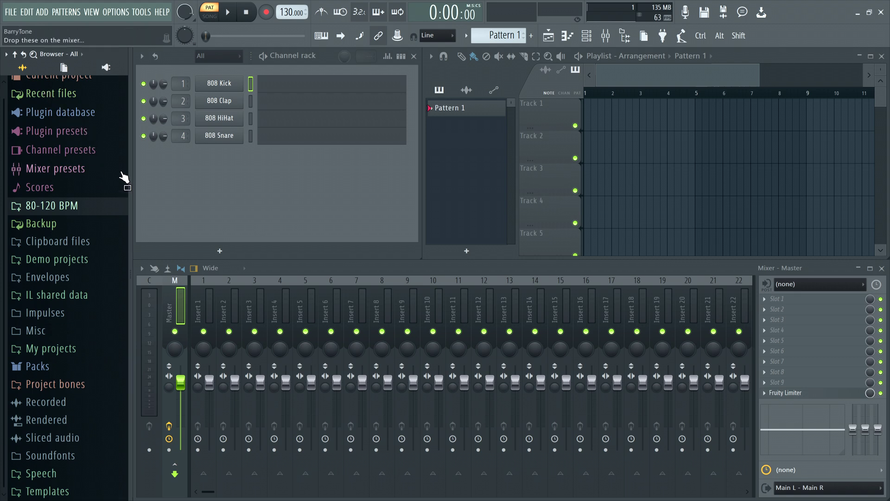
In File settings, set the second extra search folder to A:\Projects\120-139 BPM\.
left_click(115, 12)
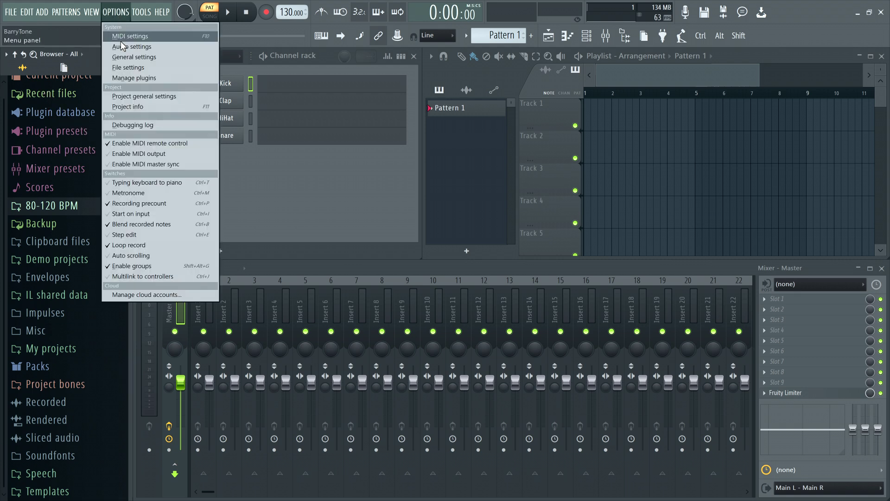
left_click(122, 67)
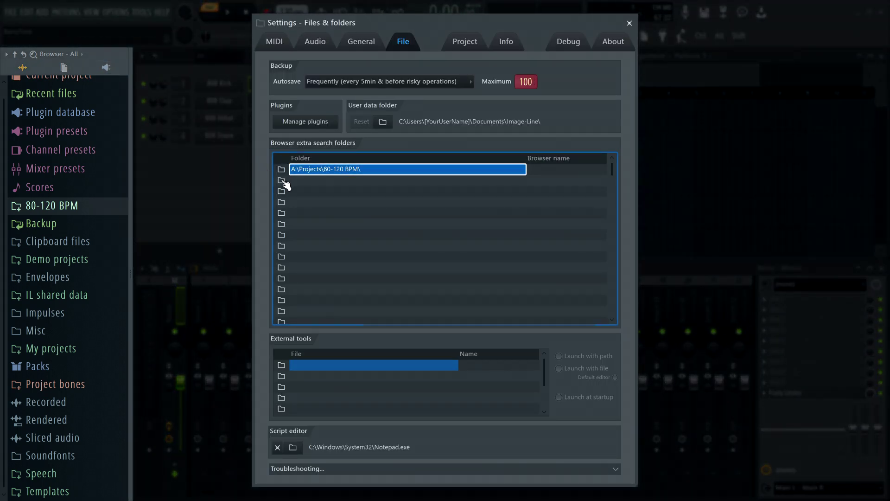
left_click(283, 181)
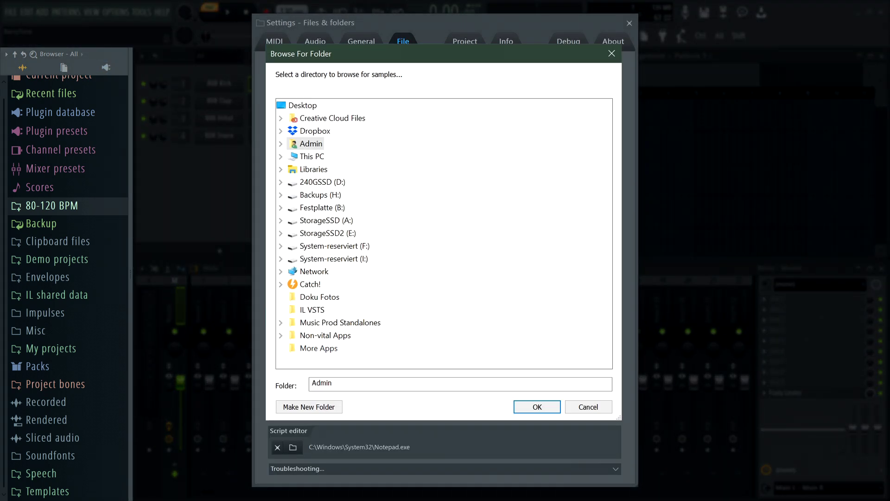
left_click(280, 220)
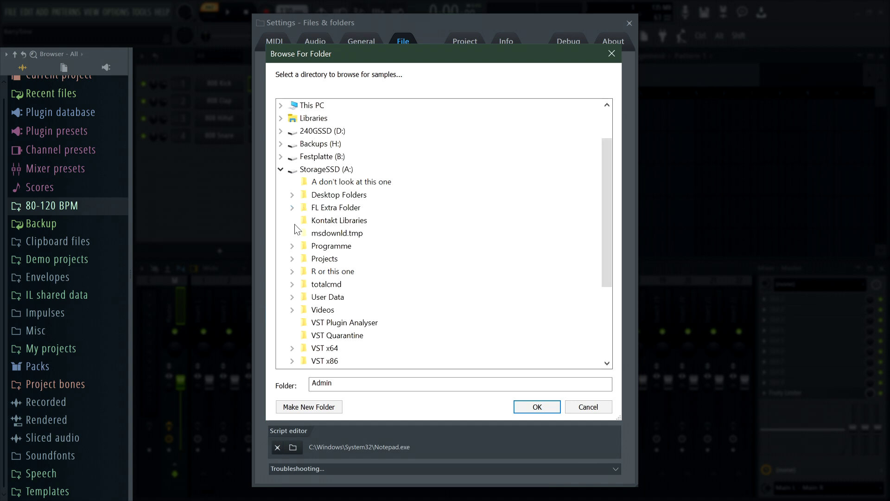
left_click(291, 259)
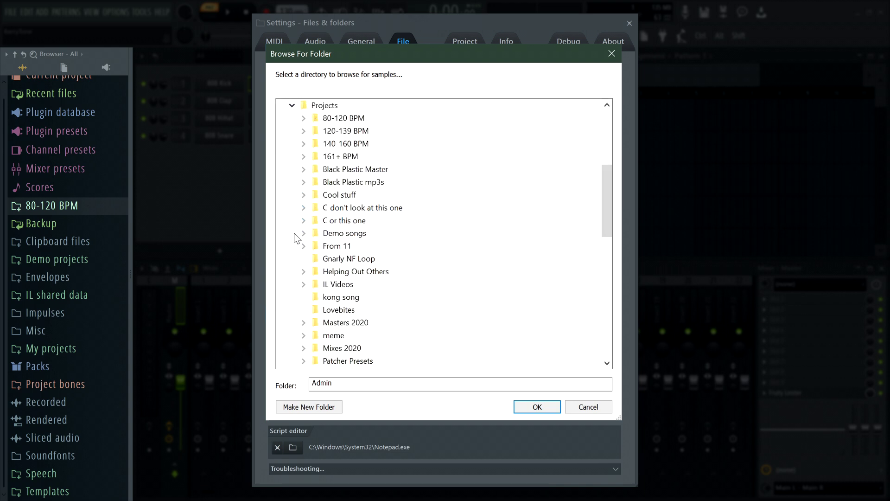
double_click(336, 133)
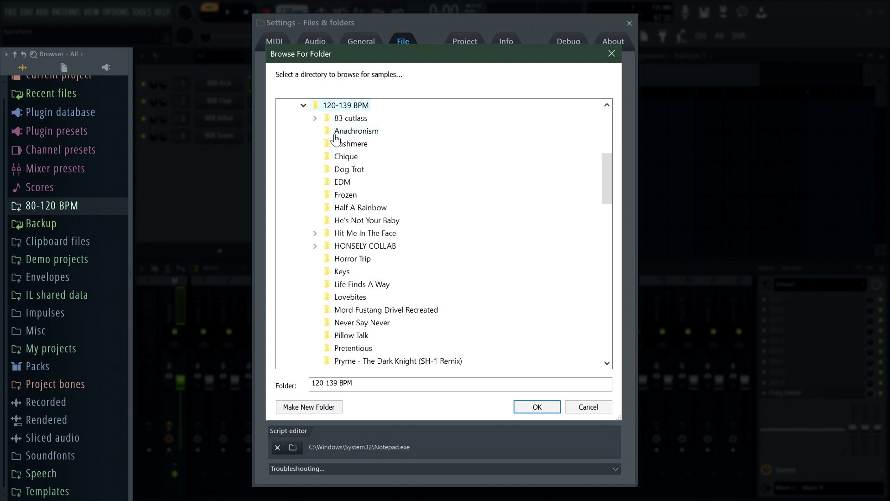
left_click(537, 406)
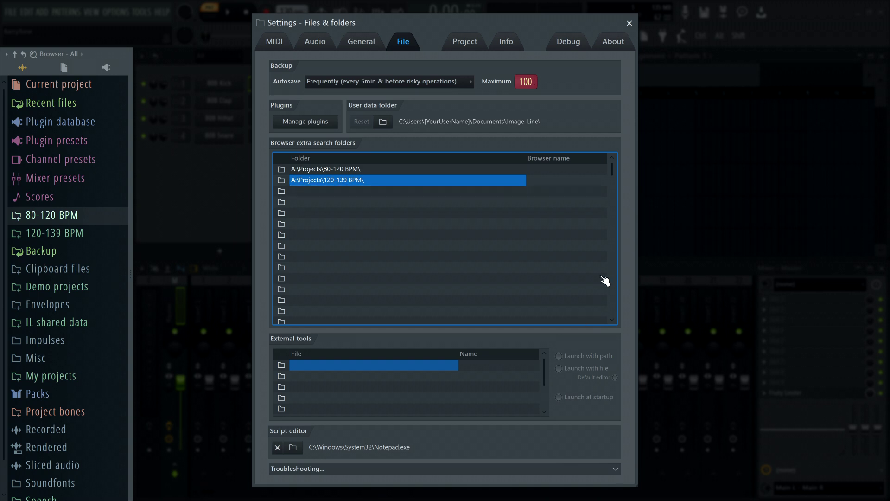
mouse_move(612, 169)
left_mouse_down()
mouse_move(613, 307)
mouse_move(611, 165)
left_mouse_up()
Name the two search folders Midtempo and House, then refresh the browser.
double_click(566, 170)
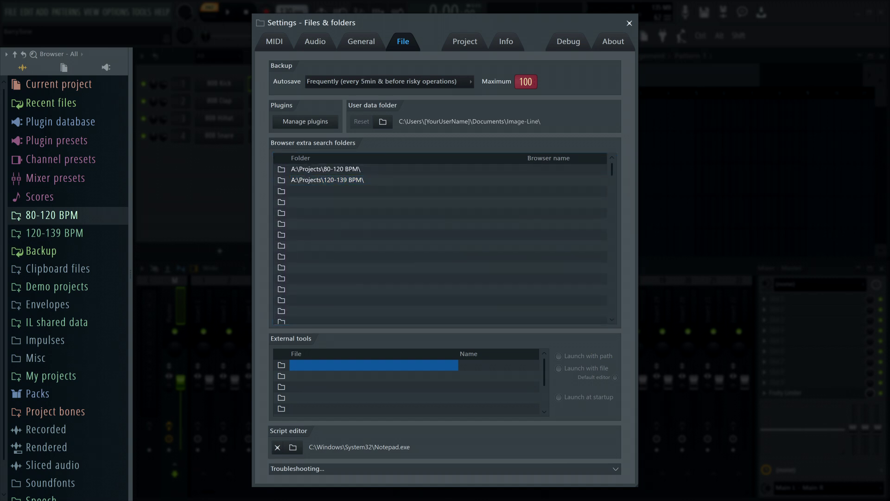
type("Midtempo")
key("Return")
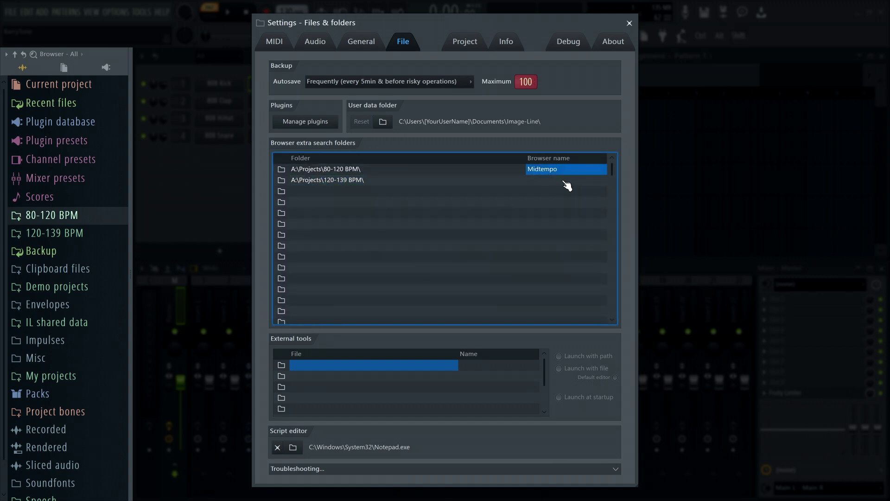
double_click(565, 181)
type("House")
key("Return")
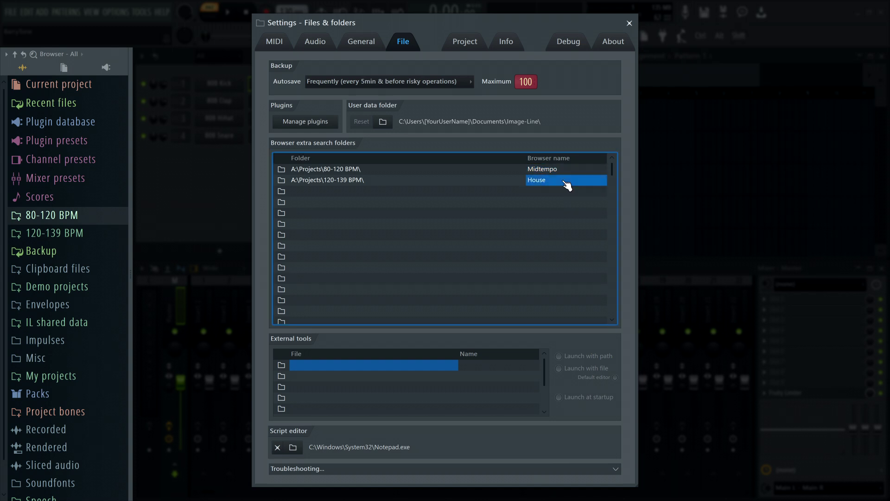
left_click(24, 55)
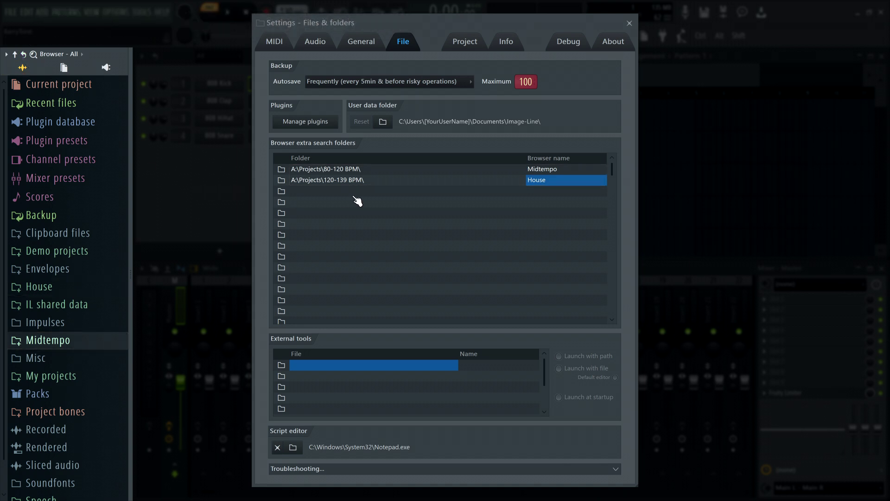
Clear the first folder path and Midtempo name, and delete the 120-139 BPM entry.
right_click(362, 170)
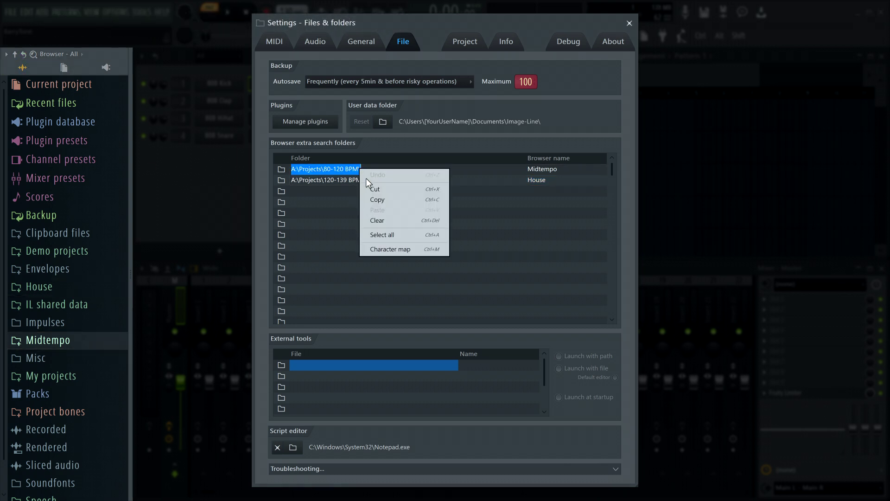
left_click(376, 220)
right_click(540, 170)
left_click(555, 221)
left_click(546, 184)
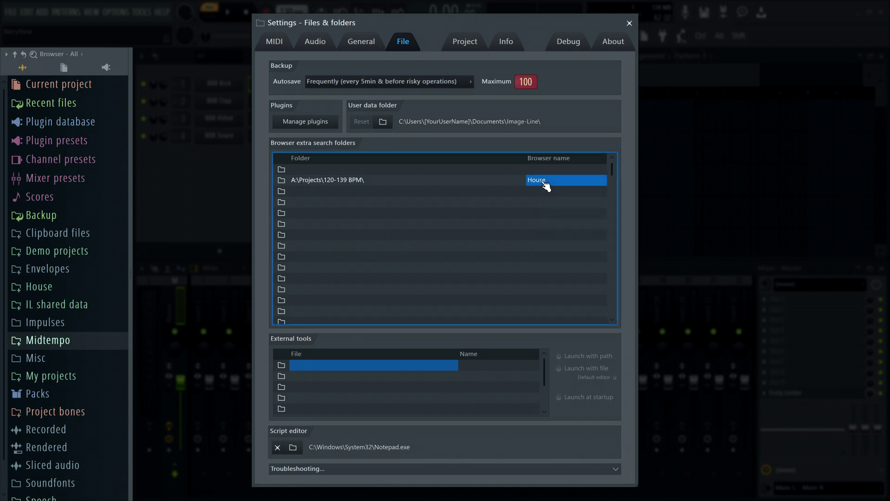
left_click(350, 184)
key("Delete")
left_click(344, 188)
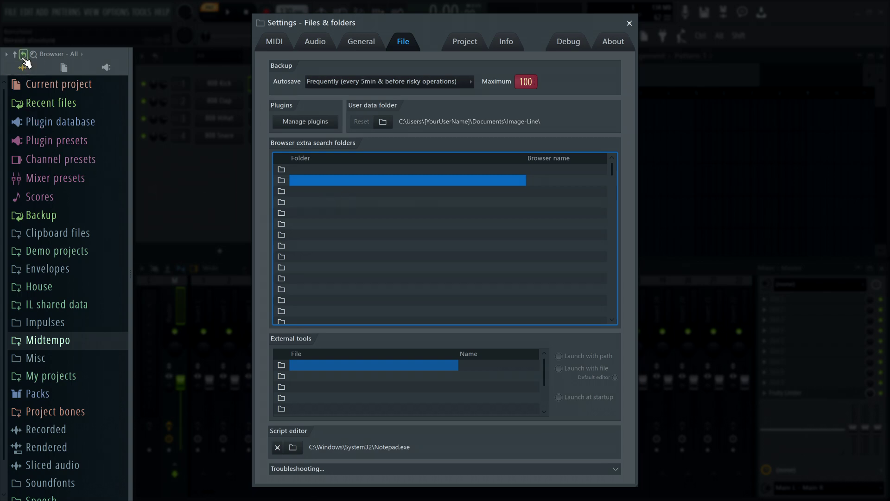
Refresh the browser and load the Tevlo - Release Me demo project from it.
left_click(23, 55)
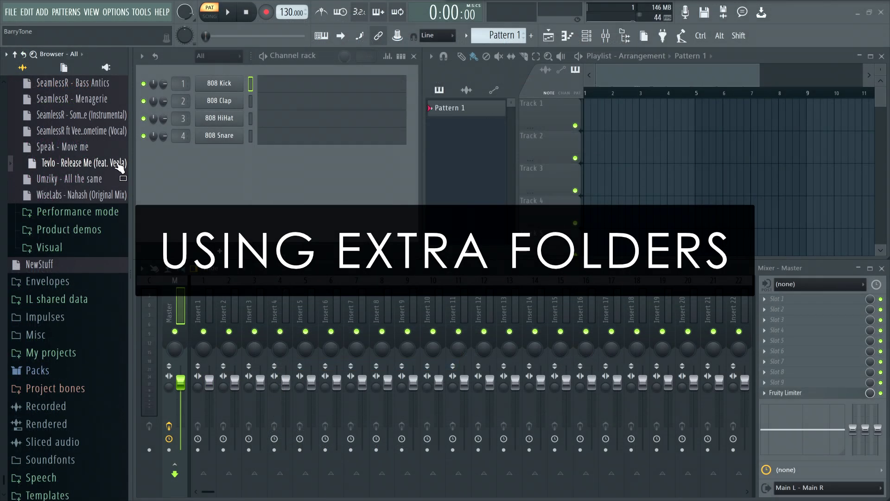
left_click(95, 164)
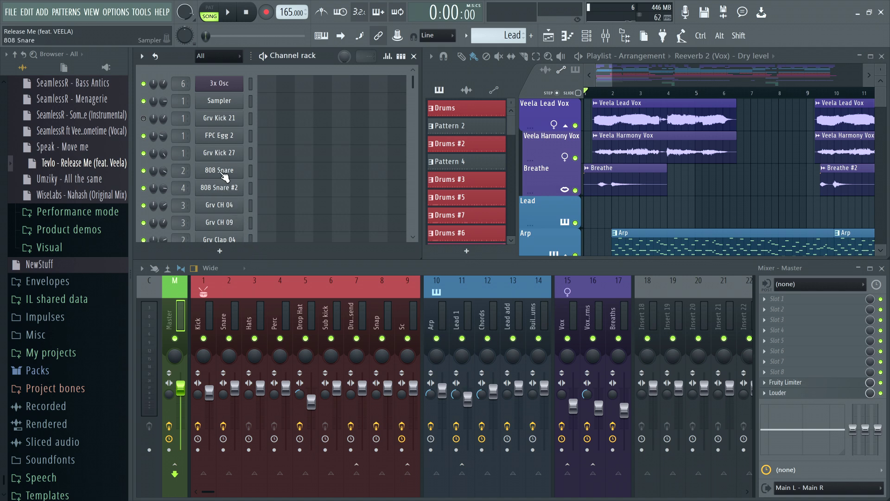
In File settings, add the Backups (H:) drive as the first extra search folder.
left_click(120, 17)
left_click(133, 68)
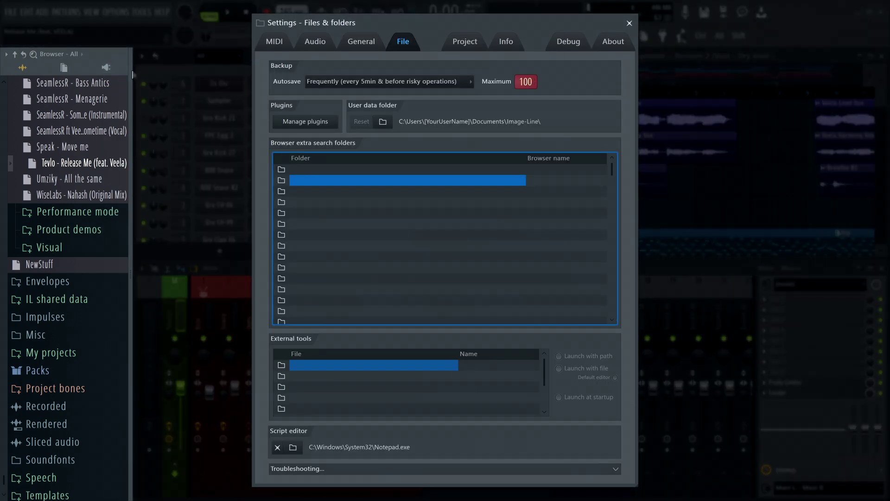
left_click(282, 169)
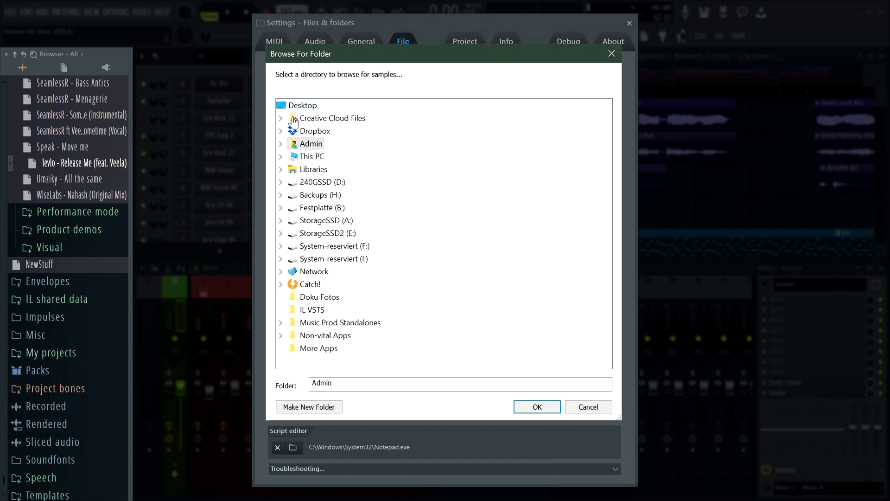
double_click(331, 199)
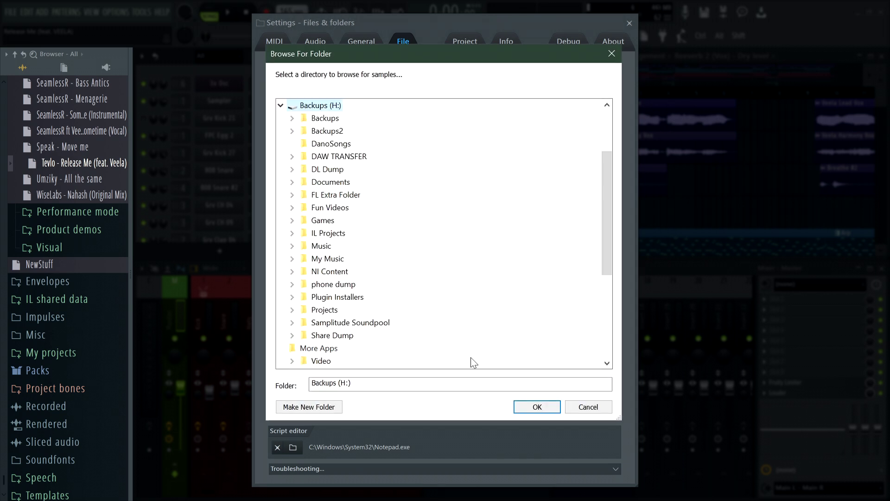
left_click(537, 407)
Name the H:\ search folder 'Backup Drive' and refresh the browser to show it.
left_click(560, 173)
type("Backup Drive")
key("Return")
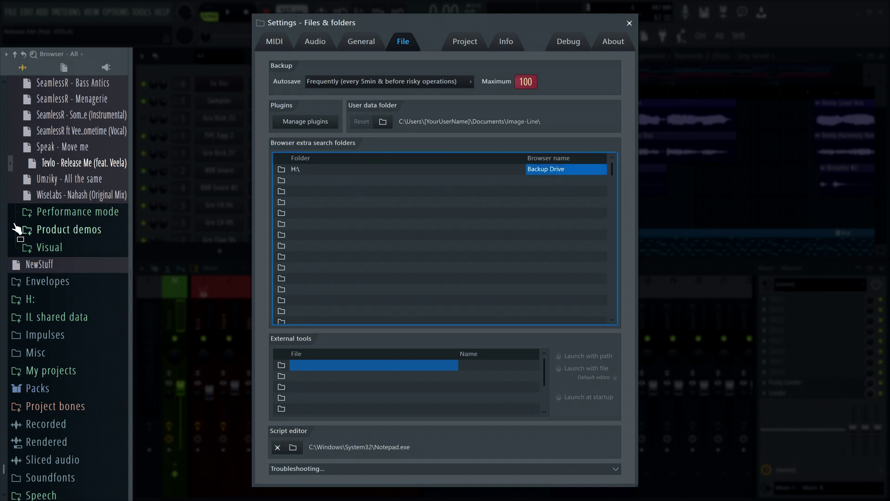
scroll(28, 238, "up", 10)
left_click(46, 253)
left_click(23, 54)
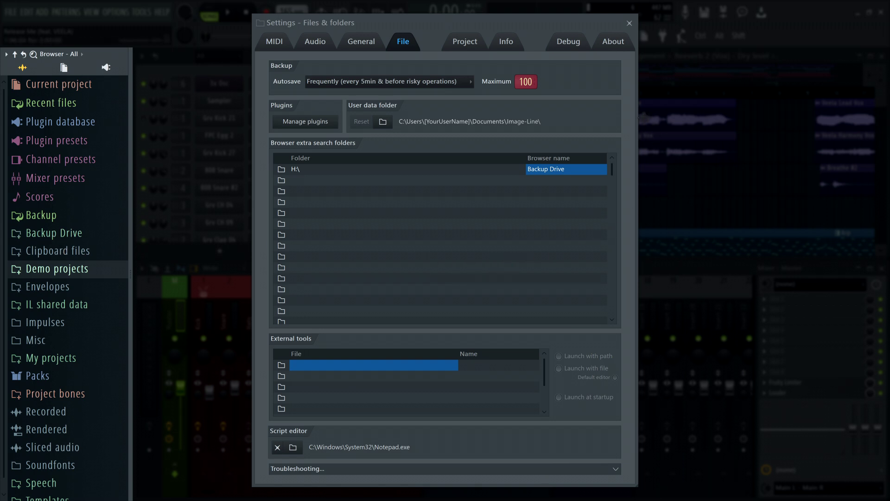
Close File settings and locate the 808 Snare sample under Packs > Drums > Snares.
left_click(629, 23)
left_click(232, 175)
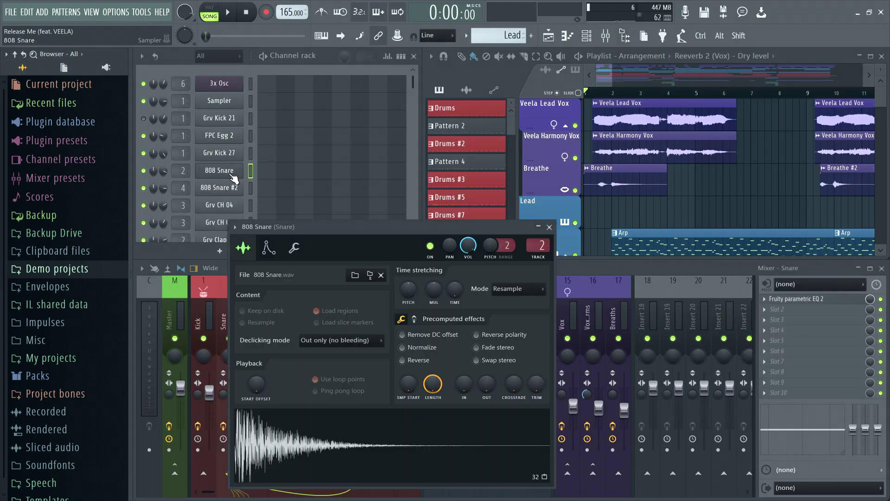
left_click_drag(341, 440, 72, 375)
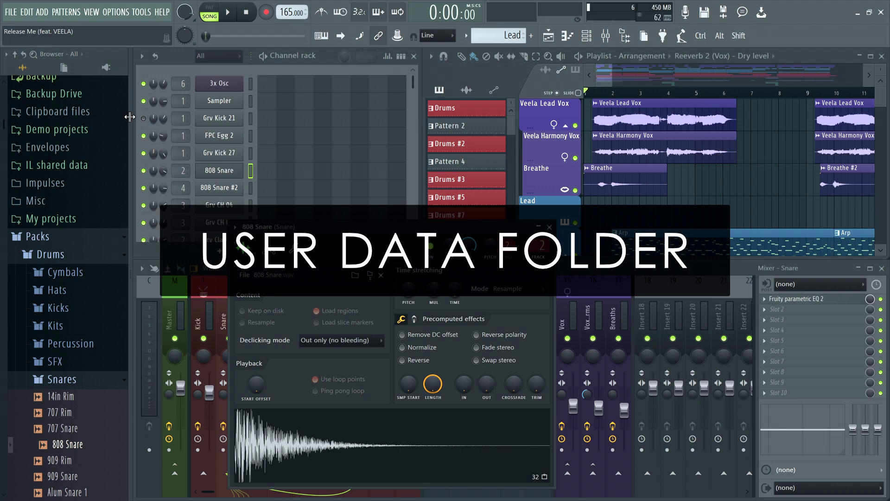
Reopen File settings from the Options menu.
left_click(116, 12)
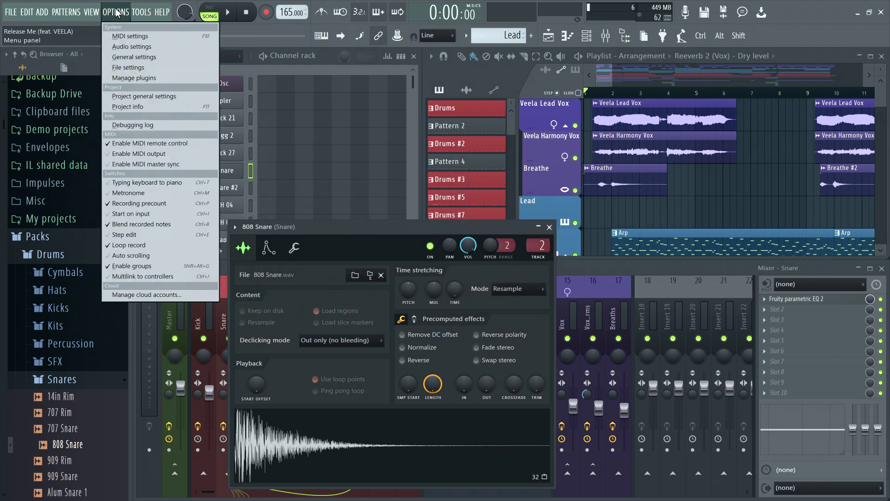
left_click(133, 68)
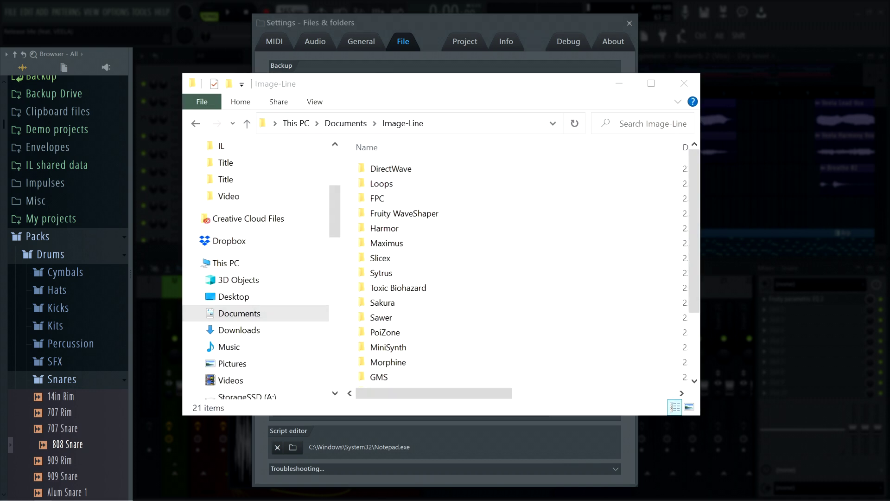
Browse the FL Studio user data Projects, Audio and Presets folders, then close Explorer.
left_click_drag(693, 188, 691, 255)
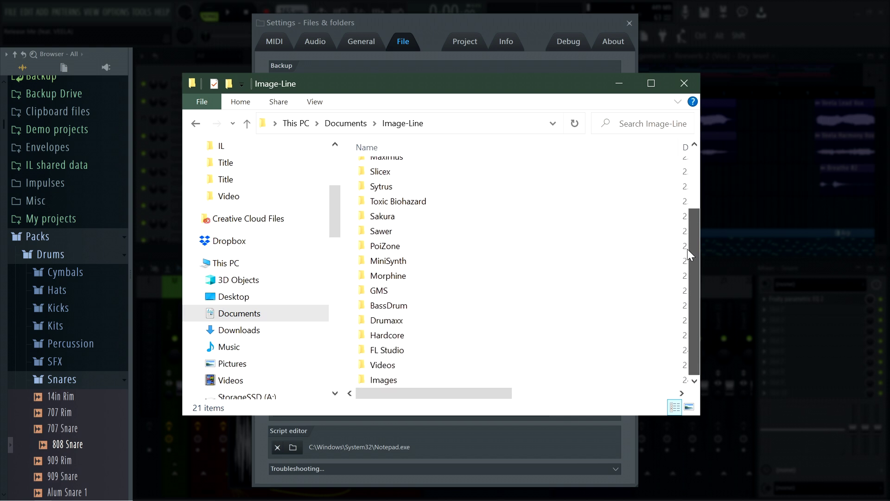
double_click(462, 355)
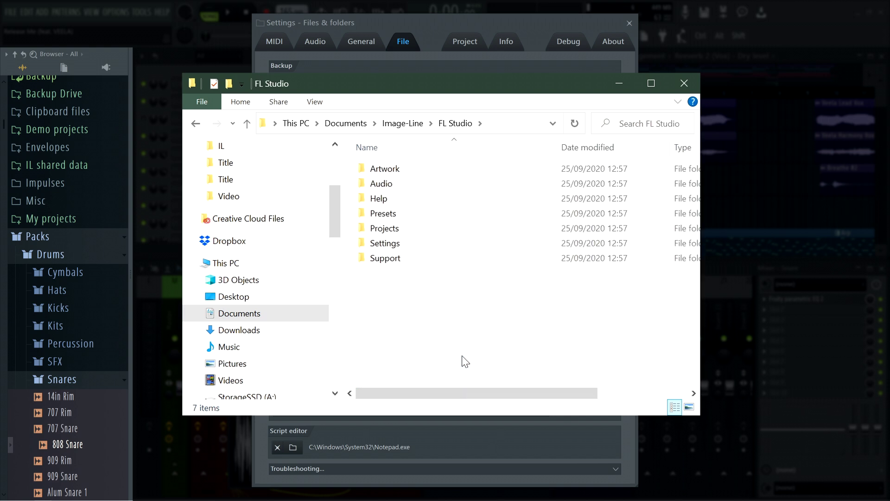
double_click(387, 229)
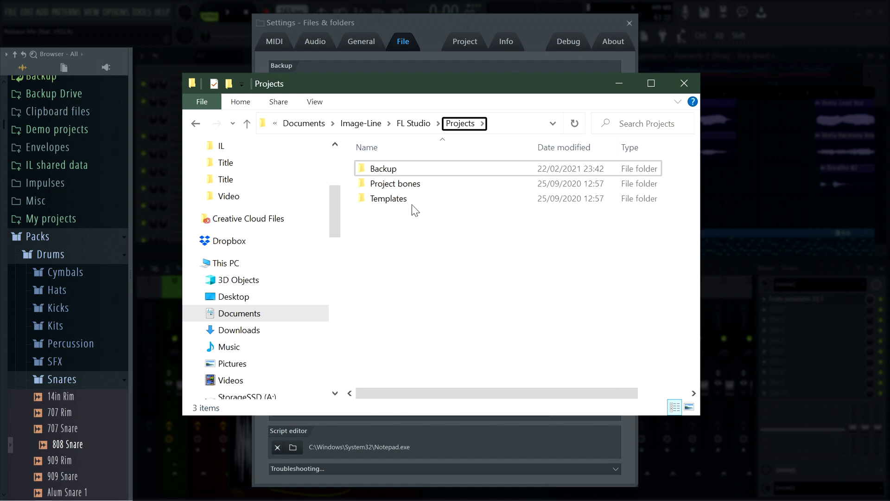
left_click(420, 123)
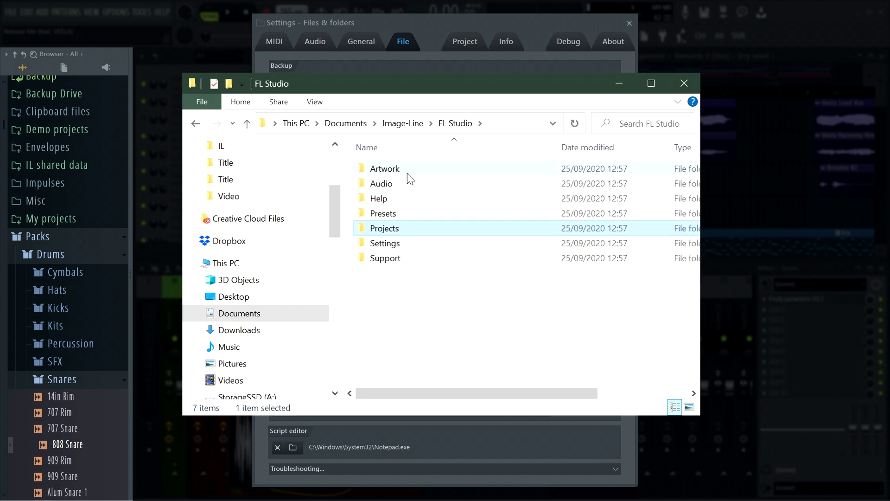
double_click(407, 183)
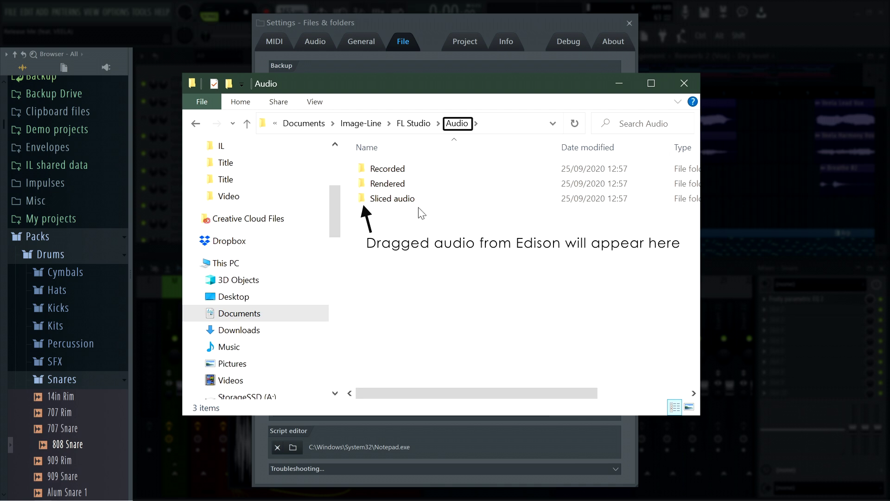
key("alt+Up")
double_click(403, 218)
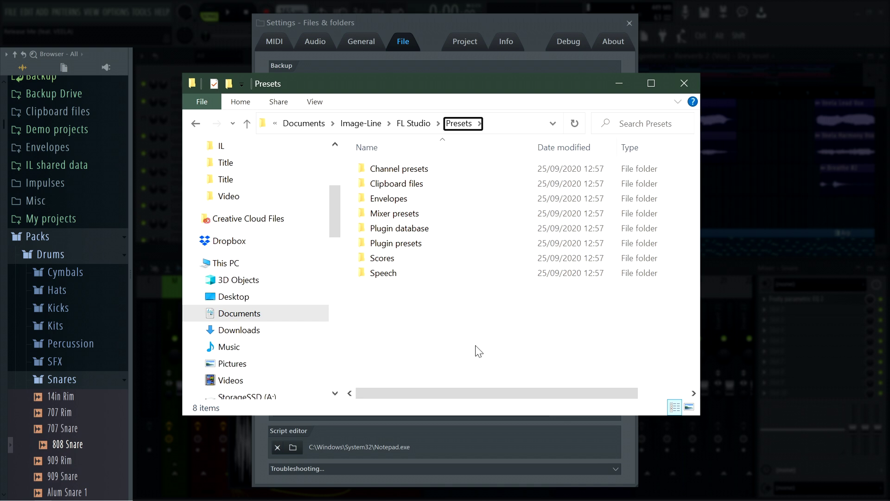
key("alt+F4")
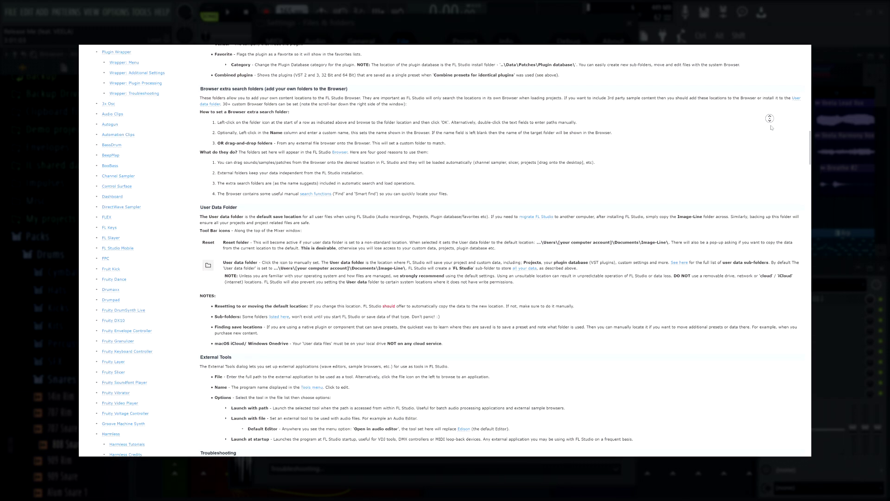
left_click(772, 127)
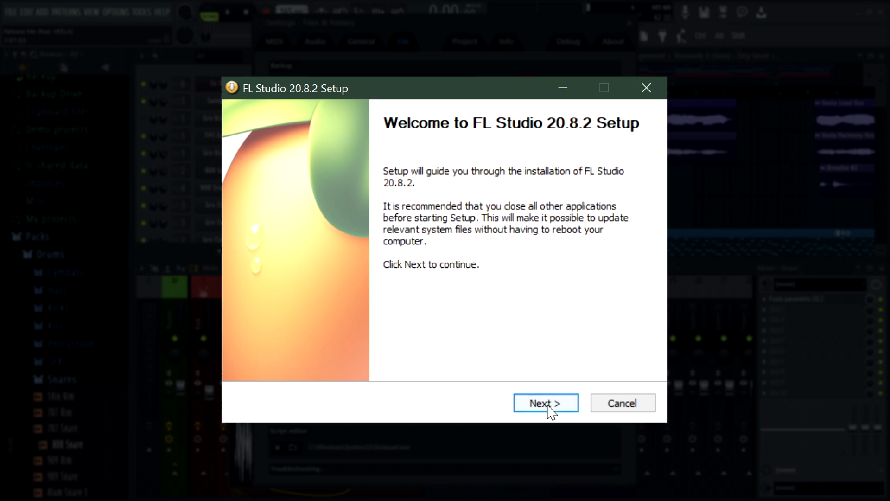
Install FL Studio 20.8.2 into A:\Programme\Image-Line\FL Studio 20 with default components and VST folders.
left_click(549, 409)
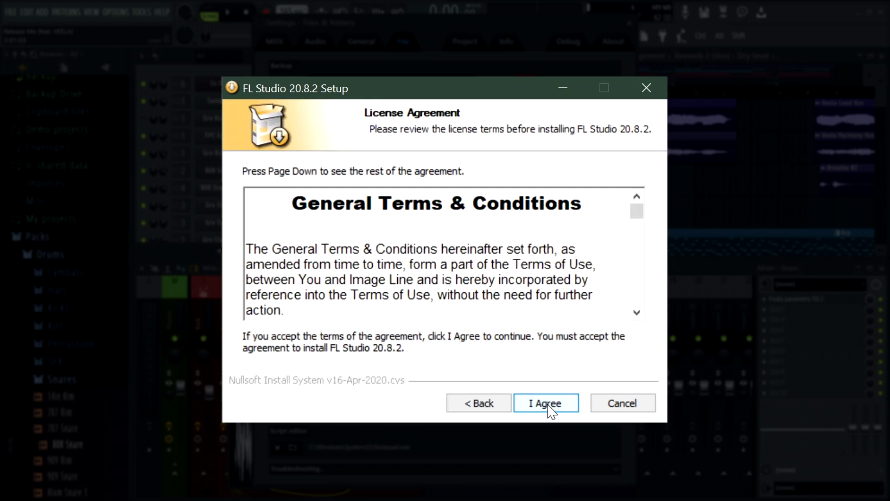
left_click(550, 403)
left_click(550, 403)
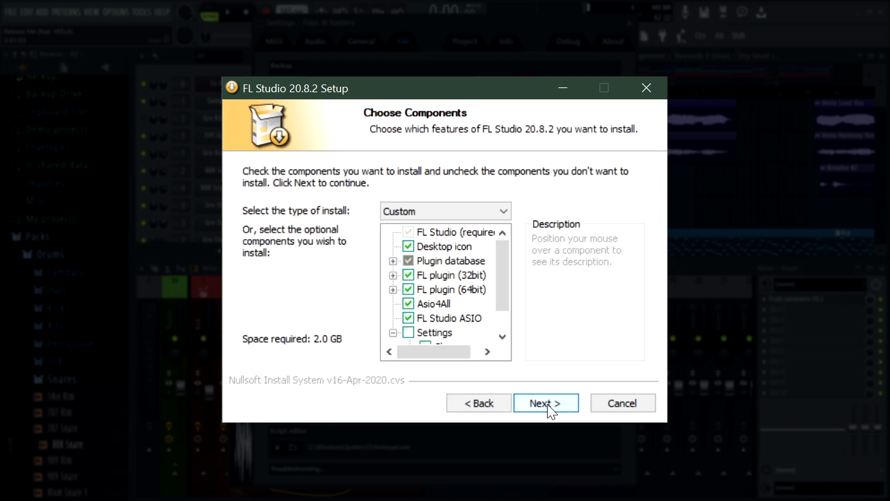
left_click(547, 403)
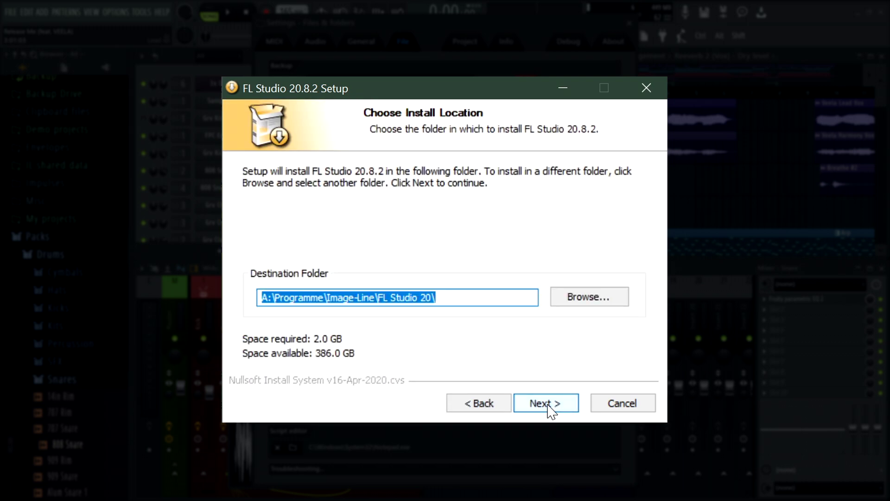
left_click(547, 403)
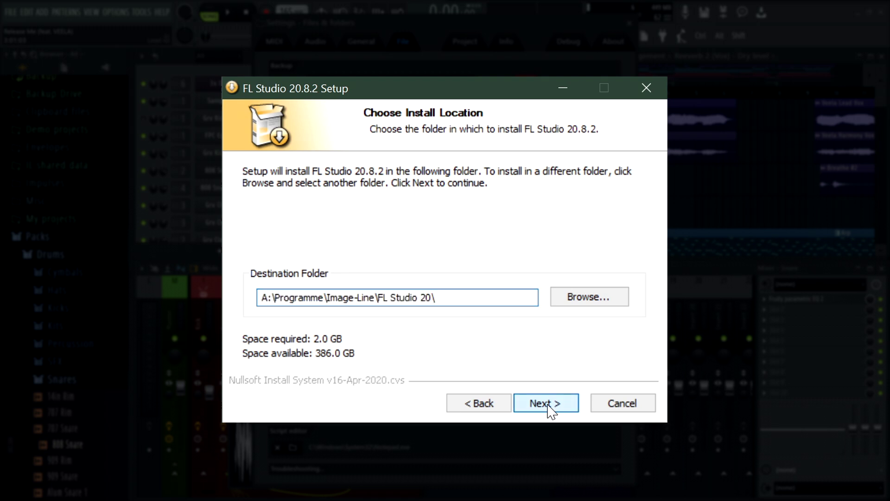
left_click(547, 404)
left_click(552, 403)
left_click(554, 404)
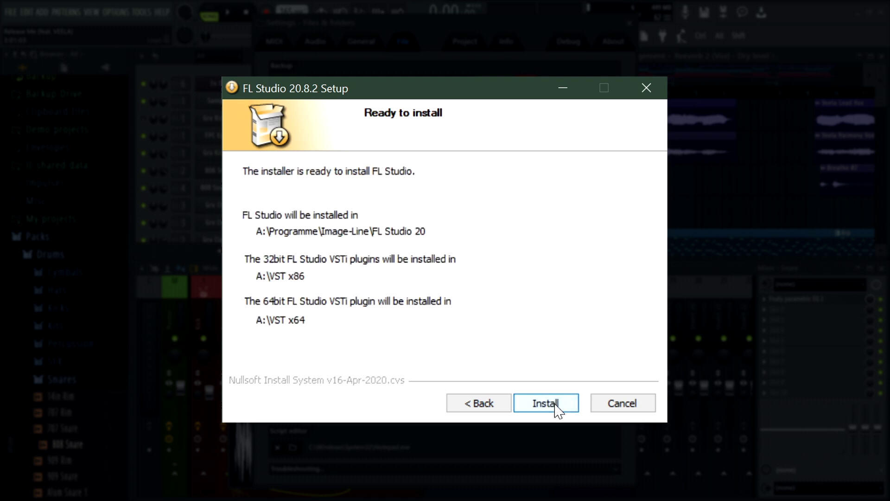
left_click(555, 404)
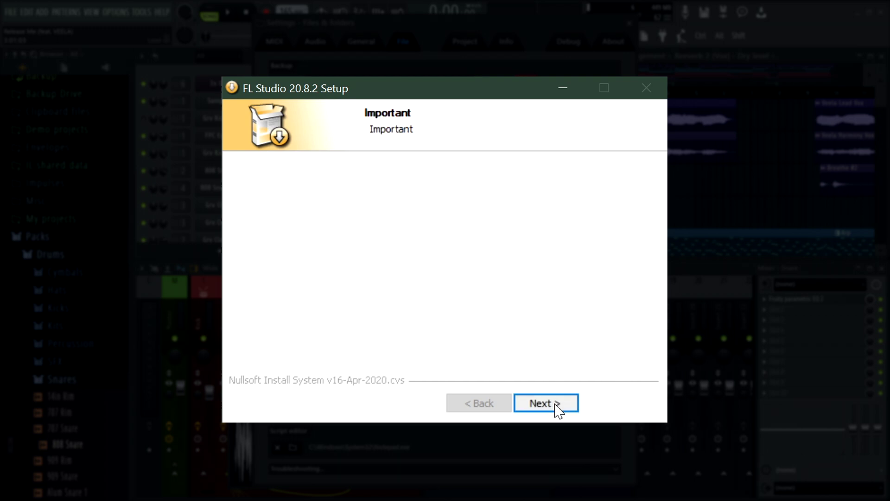
Pass the Important and FL Studio Mobile pages and finish setup.
left_click(556, 405)
left_click(556, 405)
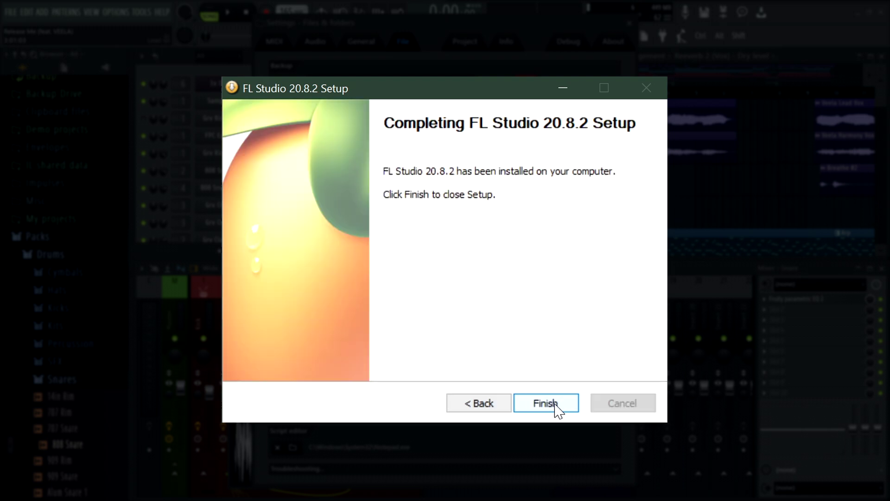
left_click(556, 404)
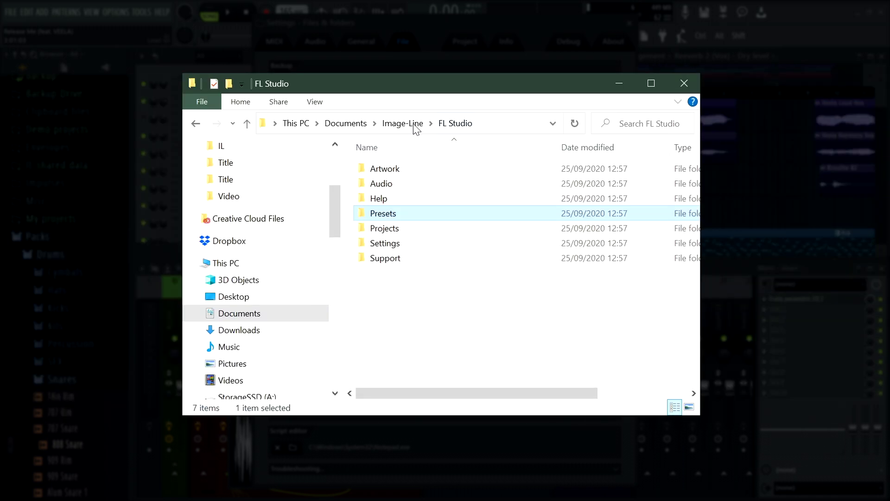